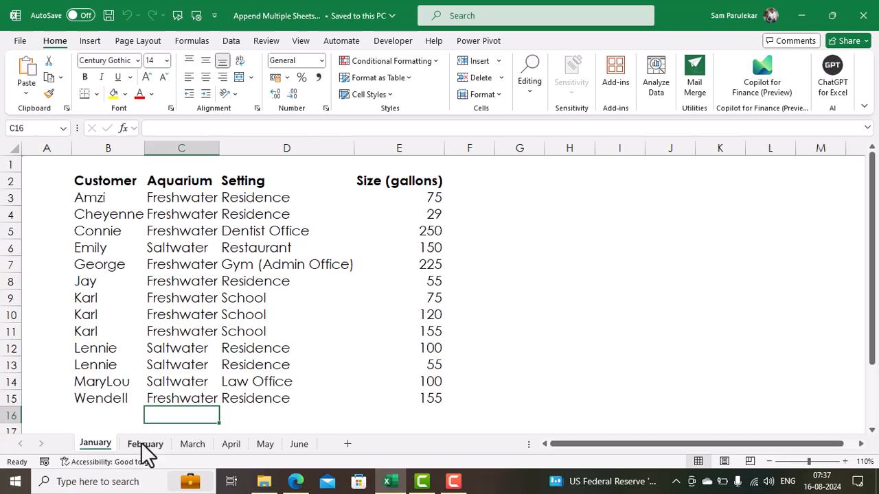
Browse the February through June sheets, then return to January
{"action": "left_click", "coordinate": [142, 445]}
{"action": "left_click", "coordinate": [195, 447]}
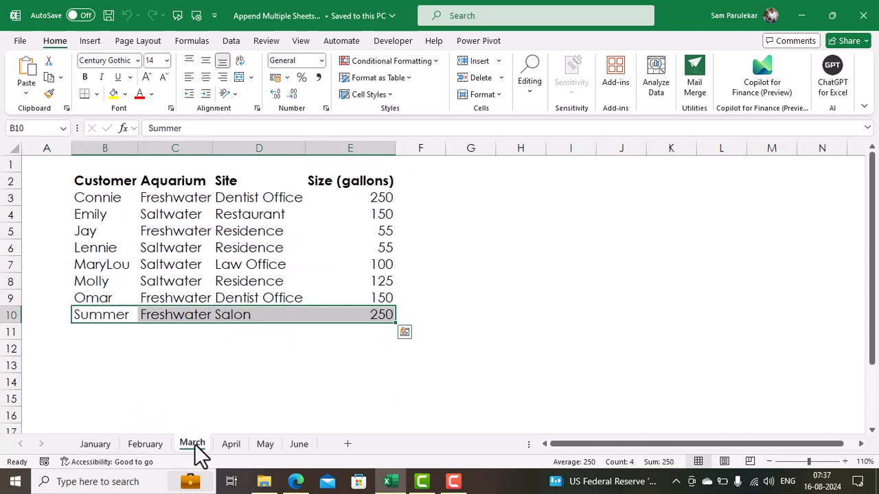
{"action": "left_click", "coordinate": [232, 446]}
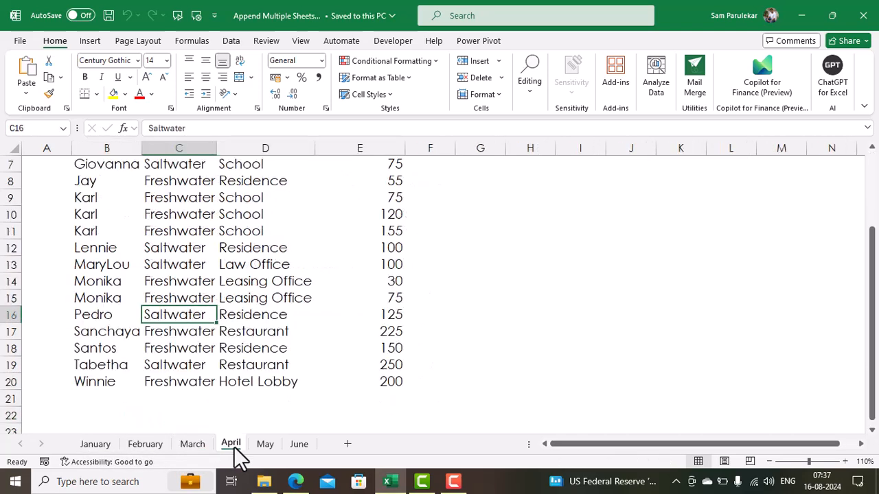
{"action": "left_click", "coordinate": [270, 446]}
{"action": "left_click", "coordinate": [298, 446]}
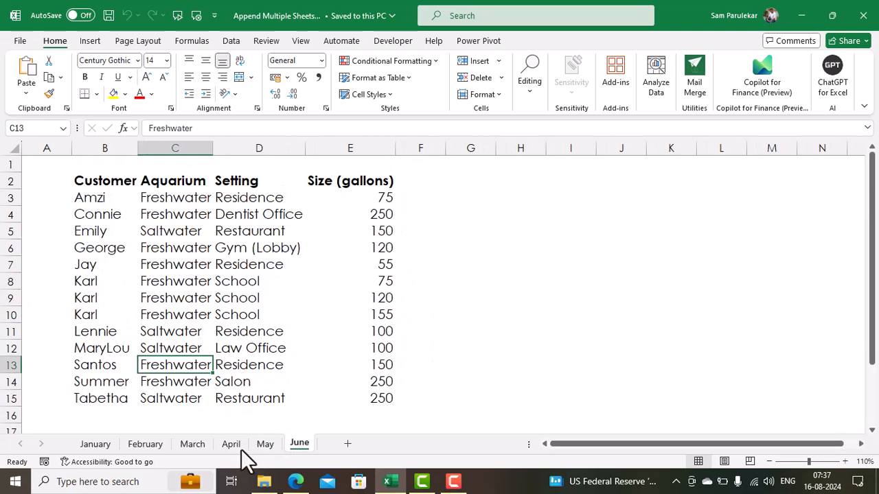
{"action": "left_click", "coordinate": [98, 443]}
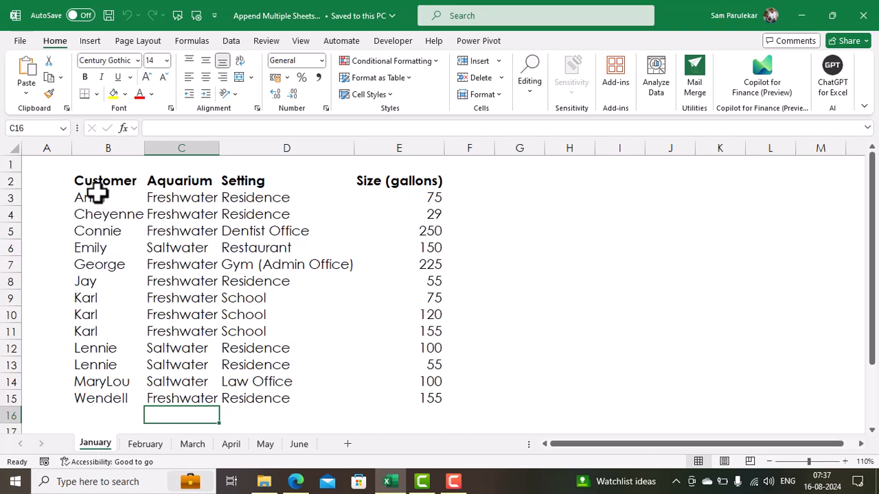
Select January's Customer, Aquarium, Setting and Size (gallons) columns in turn
{"action": "left_click", "coordinate": [118, 146]}
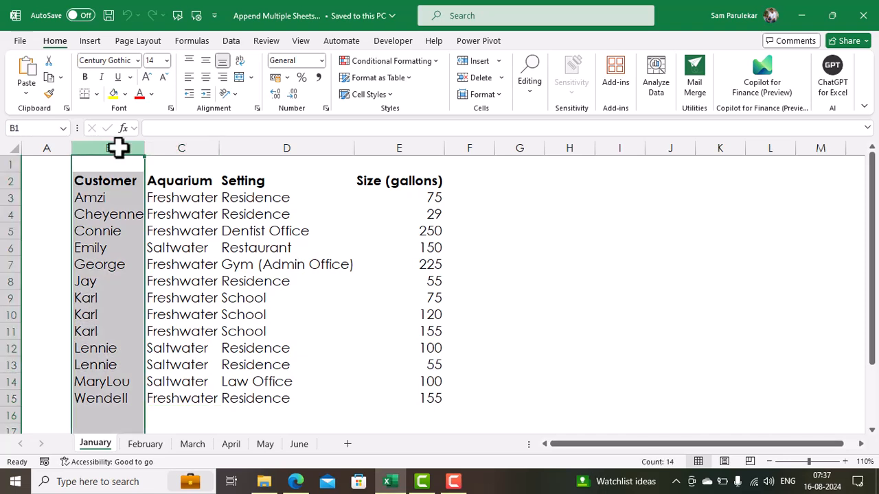
{"action": "left_click", "coordinate": [191, 147]}
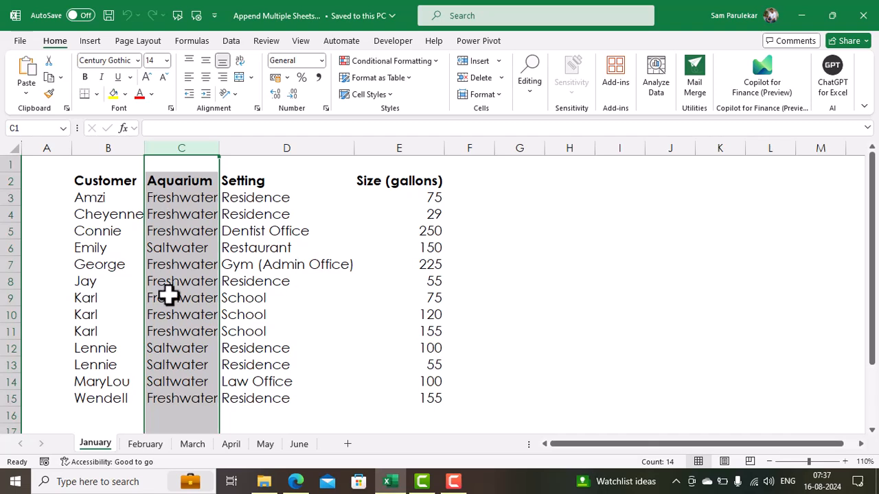
{"action": "left_click", "coordinate": [170, 380]}
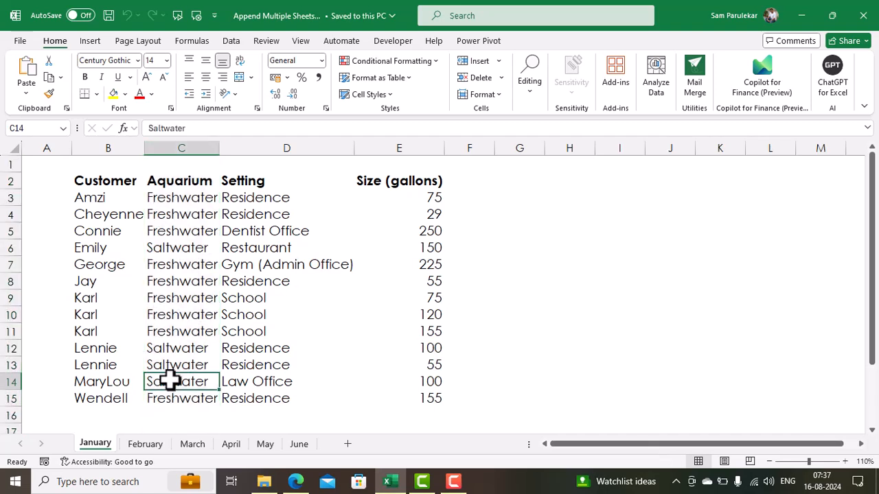
{"action": "left_click", "coordinate": [282, 142]}
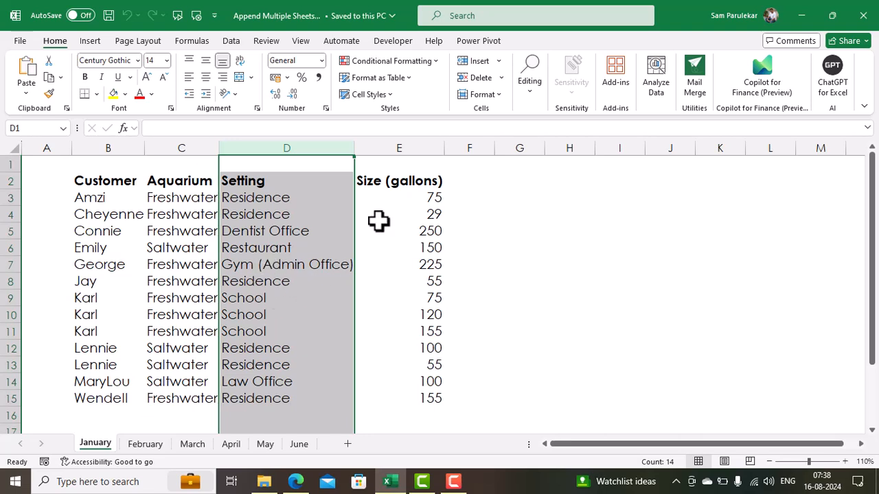
{"action": "left_click", "coordinate": [419, 146]}
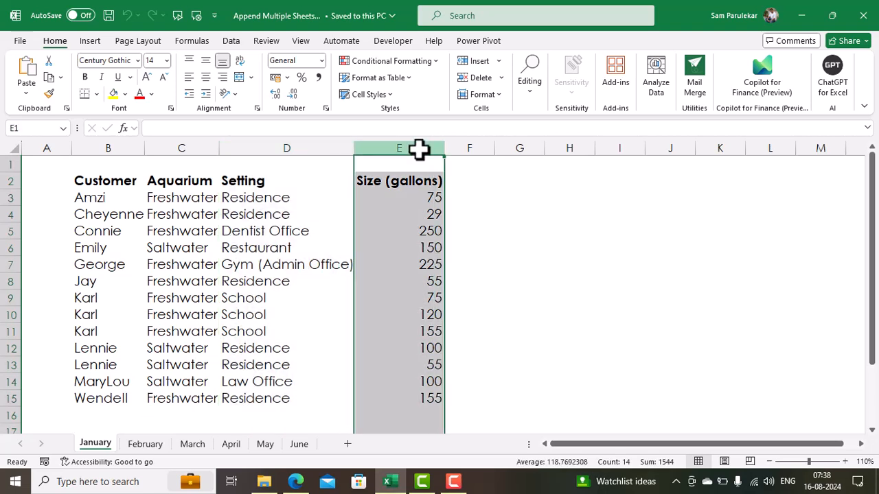
Check January's header cells B2 to E2, then bring up the February sheet
{"action": "left_click", "coordinate": [101, 178]}
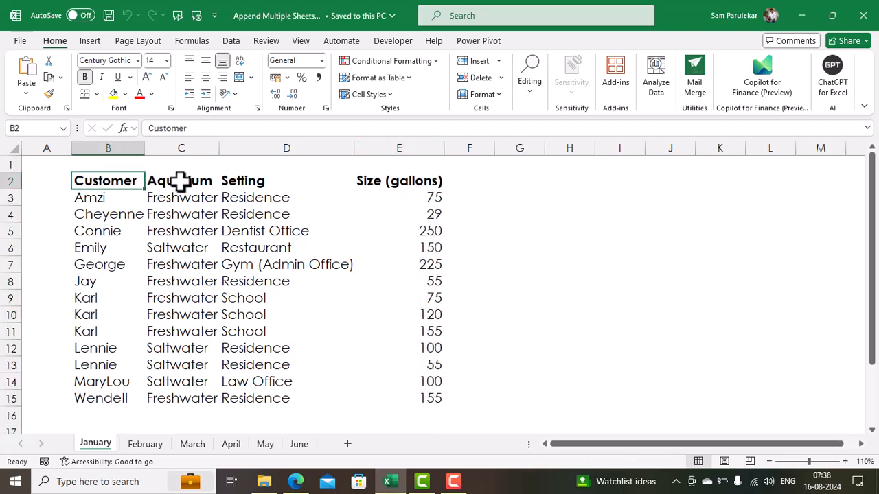
{"action": "left_click", "coordinate": [180, 181]}
{"action": "left_click", "coordinate": [251, 180]}
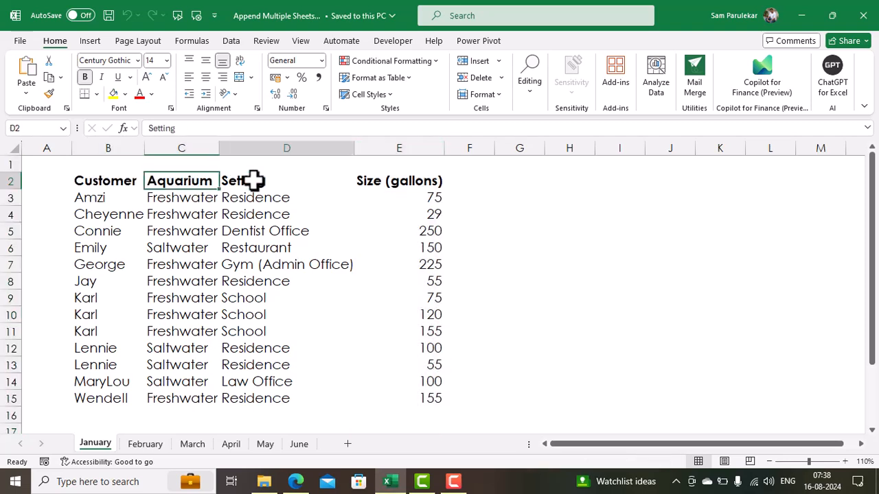
{"action": "left_click", "coordinate": [391, 186]}
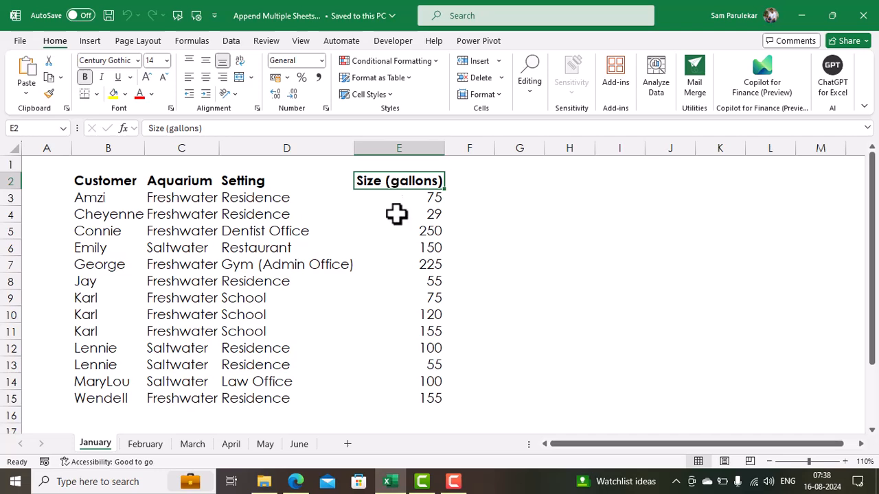
{"action": "left_click", "coordinate": [144, 444]}
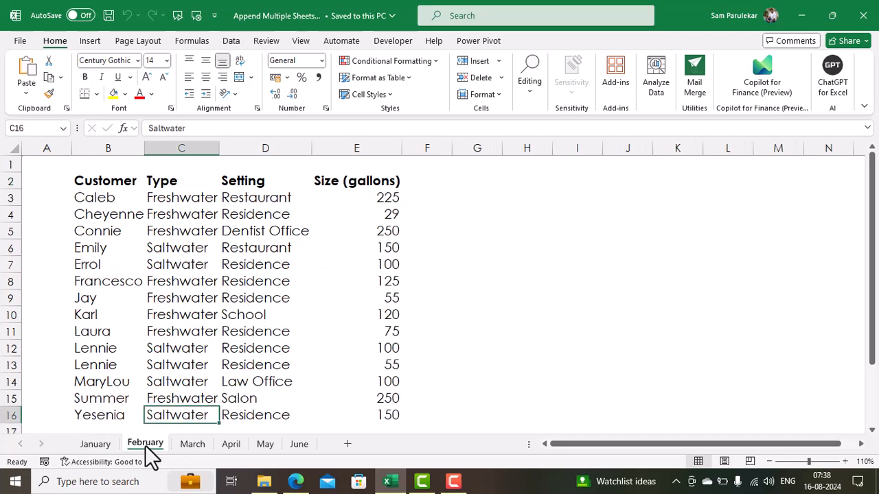
Select February's Customer, Type, Setting and Size (gallons) columns
{"action": "left_click", "coordinate": [118, 146]}
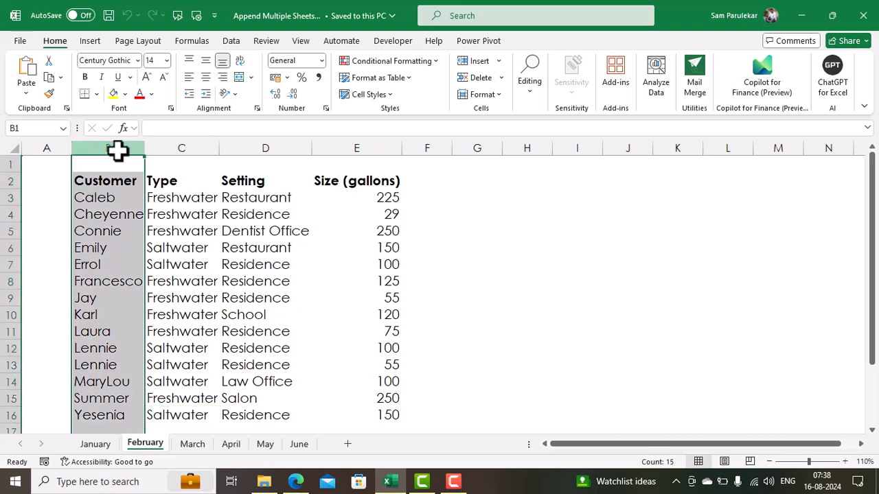
{"action": "left_click", "coordinate": [184, 149]}
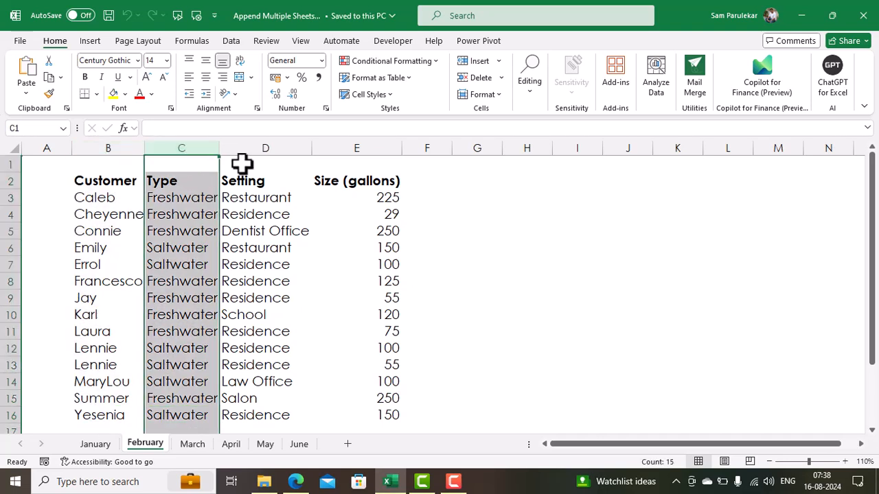
{"action": "left_click", "coordinate": [281, 146]}
{"action": "left_click", "coordinate": [354, 148]}
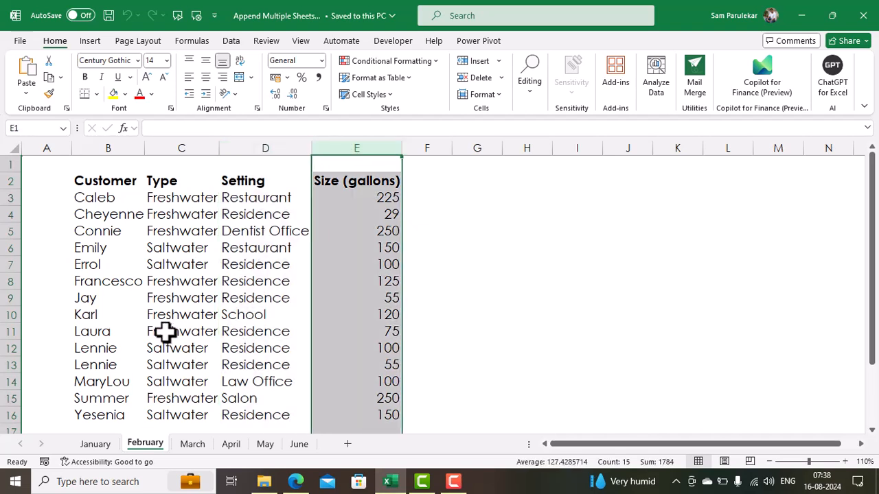
{"action": "left_click", "coordinate": [196, 145]}
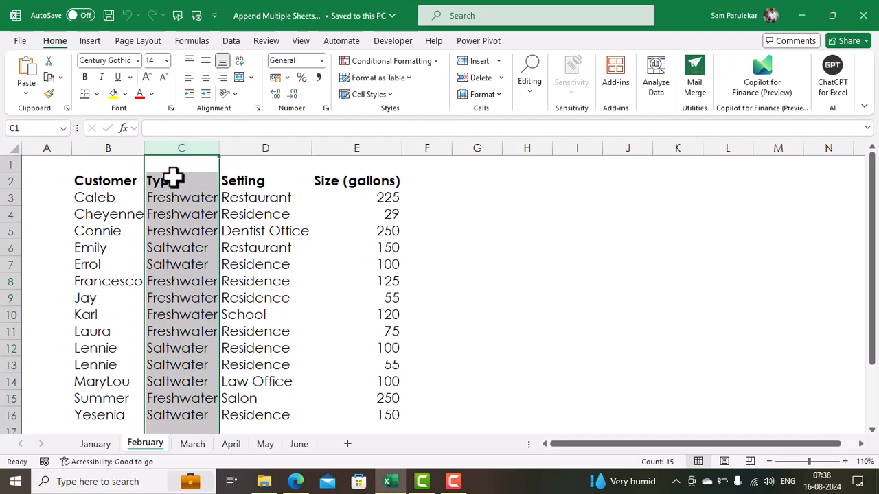
Compare January's Aquarium header in C2 with February's Type header, then view March
{"action": "left_click", "coordinate": [95, 445]}
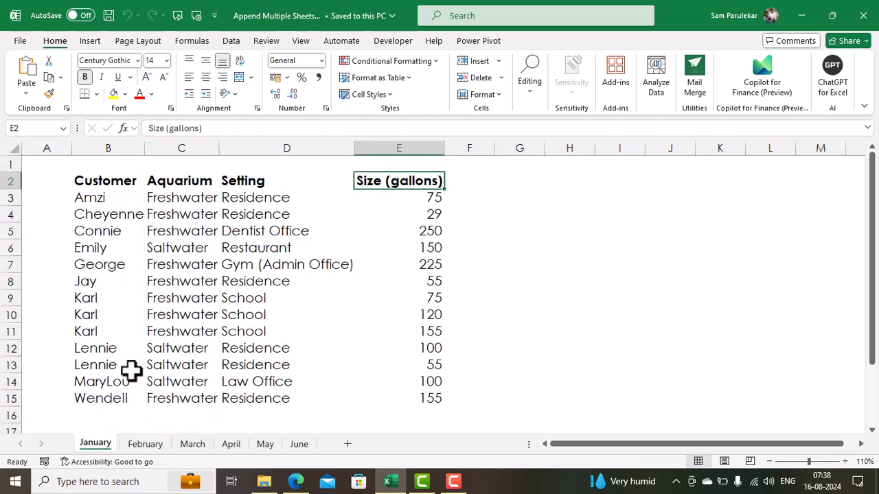
{"action": "left_click", "coordinate": [202, 182]}
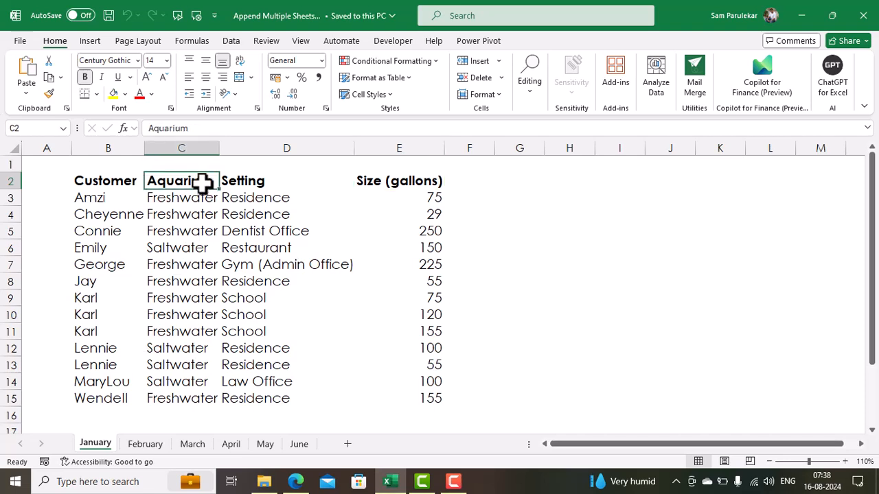
{"action": "left_click", "coordinate": [154, 445]}
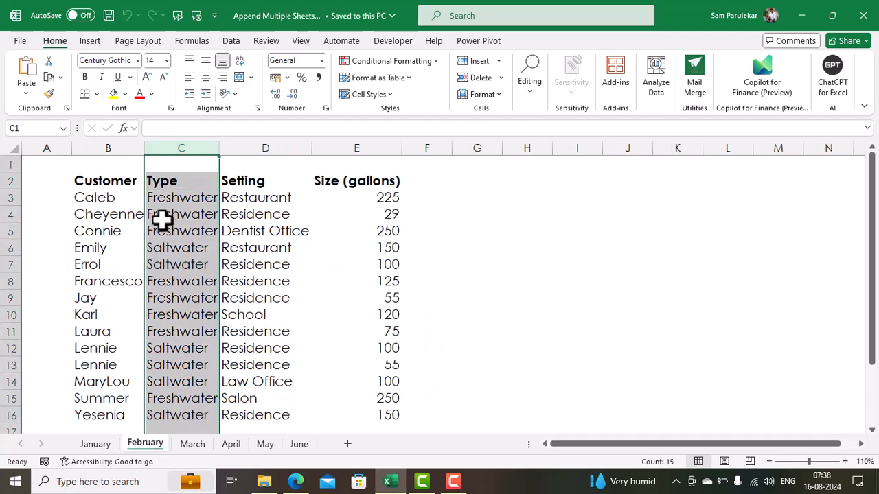
{"action": "left_click", "coordinate": [179, 178]}
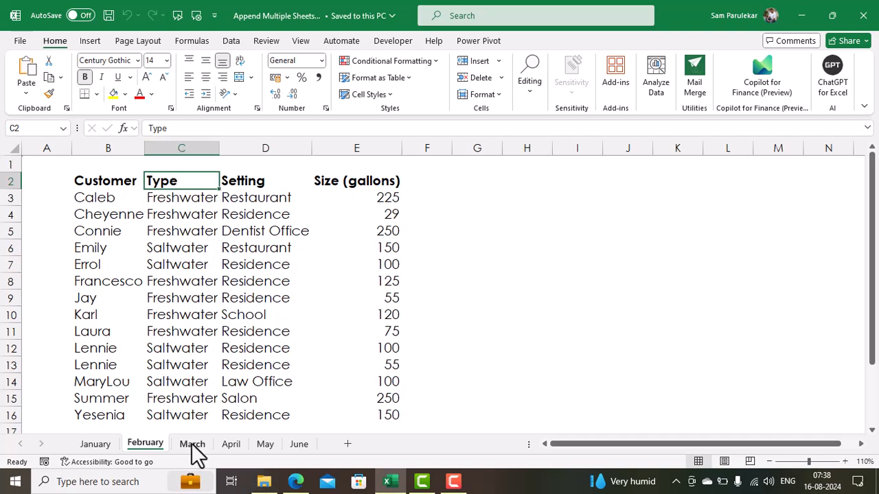
{"action": "left_click", "coordinate": [192, 445]}
{"action": "left_click", "coordinate": [111, 198]}
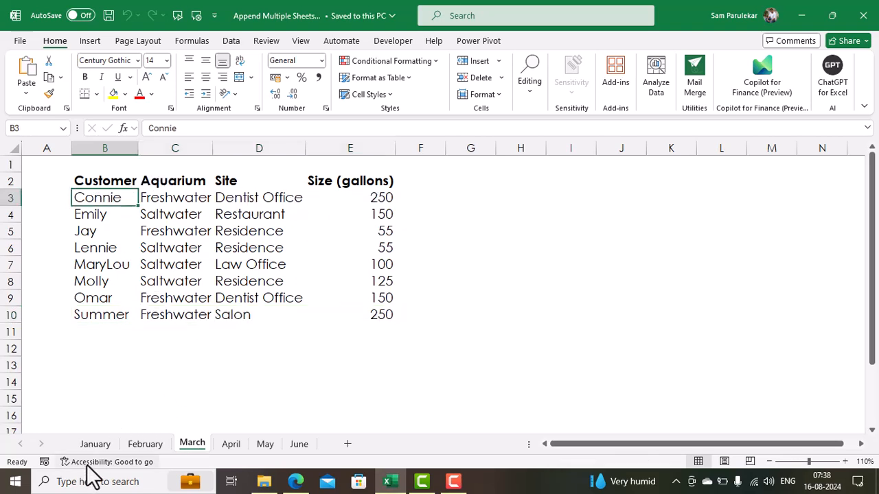
{"action": "left_click", "coordinate": [232, 445]}
{"action": "left_click_drag", "start_coordinate": [873, 283], "coordinate": [873, 206]}
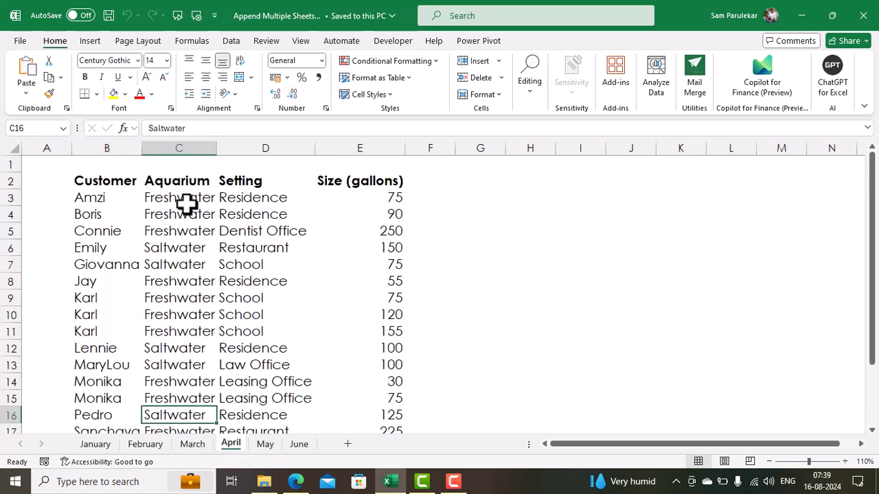
{"action": "left_click", "coordinate": [268, 447]}
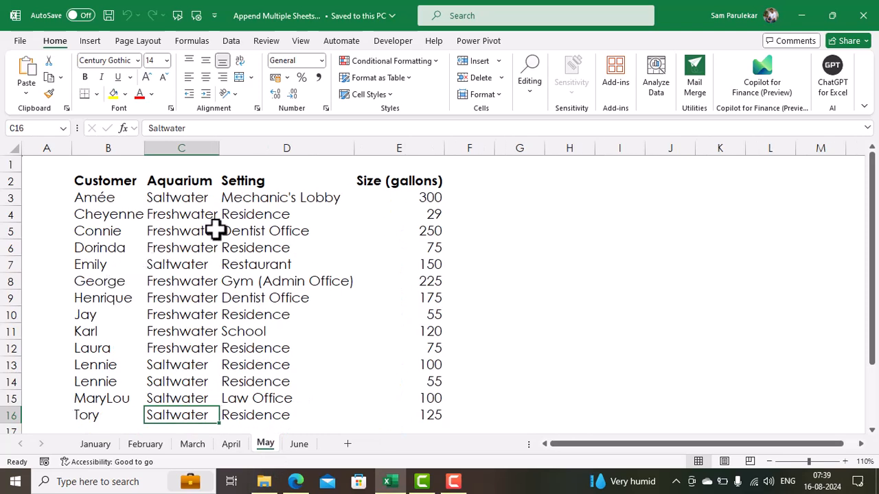
{"action": "left_click", "coordinate": [295, 444]}
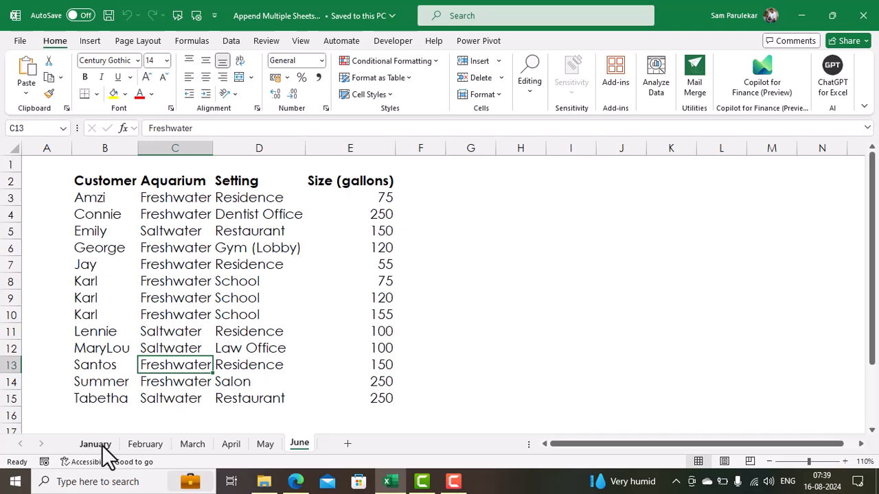
{"action": "left_click", "coordinate": [102, 445]}
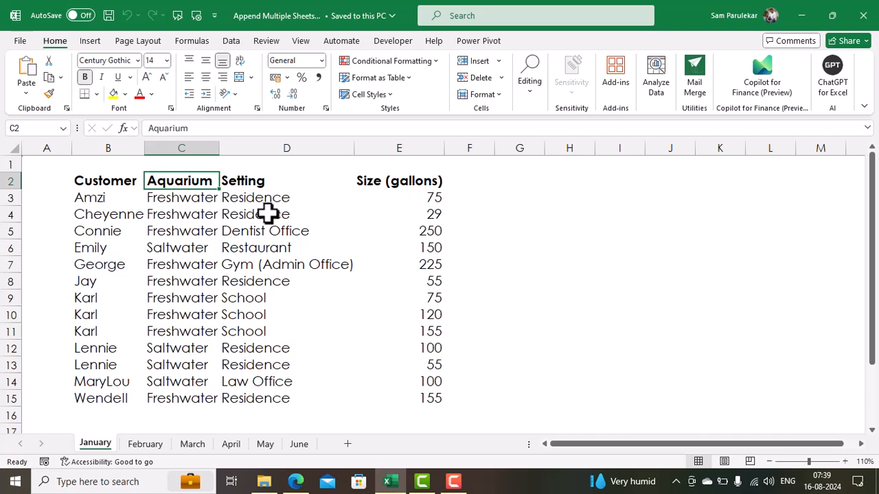
{"action": "left_click", "coordinate": [142, 445]}
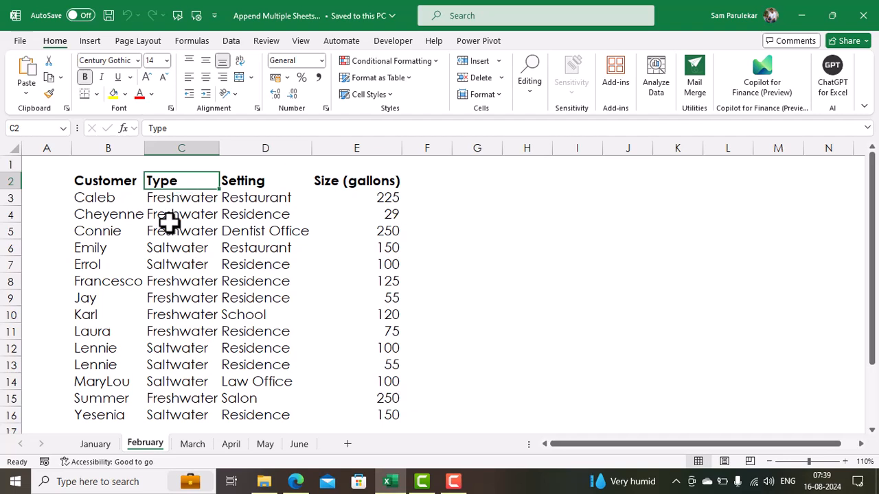
{"action": "left_click", "coordinate": [96, 445]}
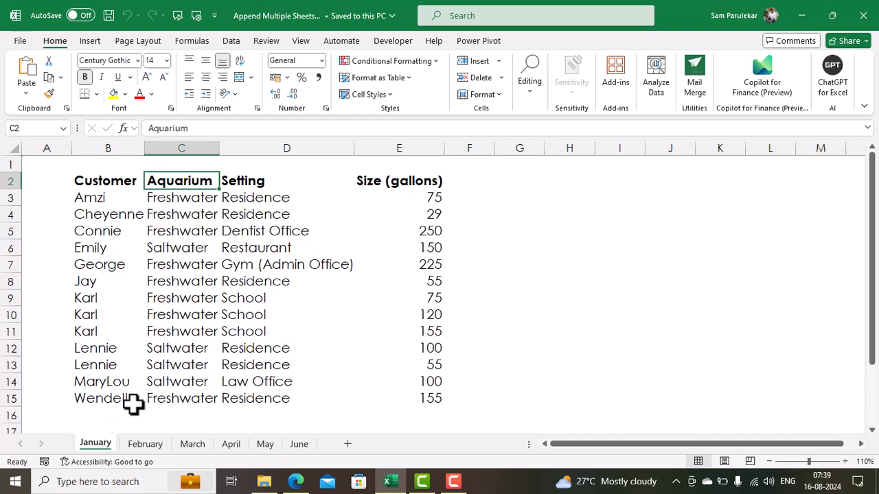
Close Append Multiple Sheets through File > Close and start the blank workbook Book2
{"action": "left_click", "coordinate": [22, 45]}
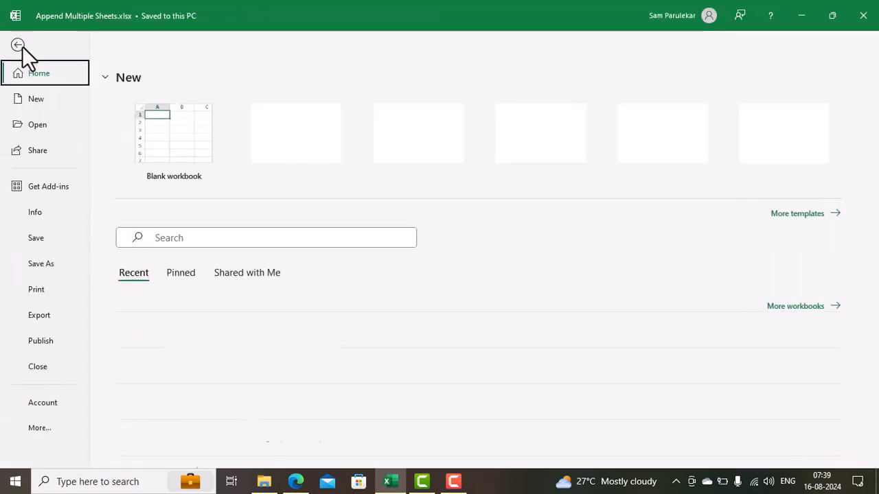
{"action": "left_click", "coordinate": [45, 372]}
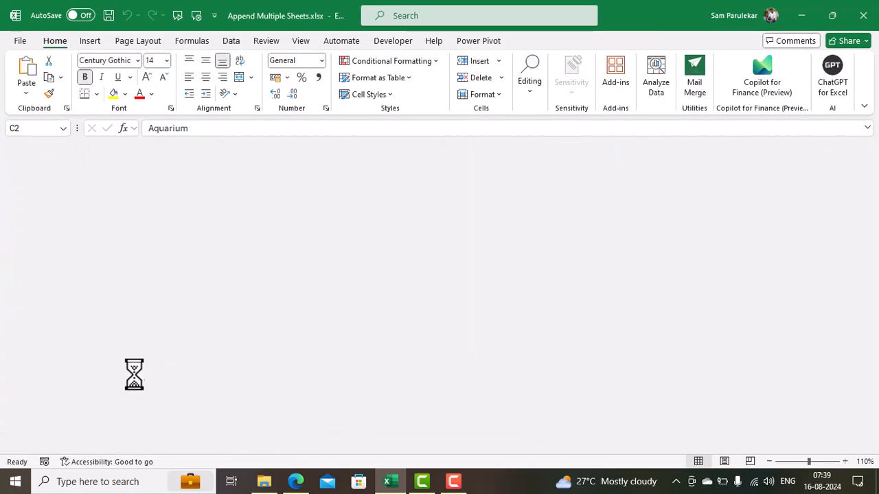
{"action": "left_click", "coordinate": [21, 41]}
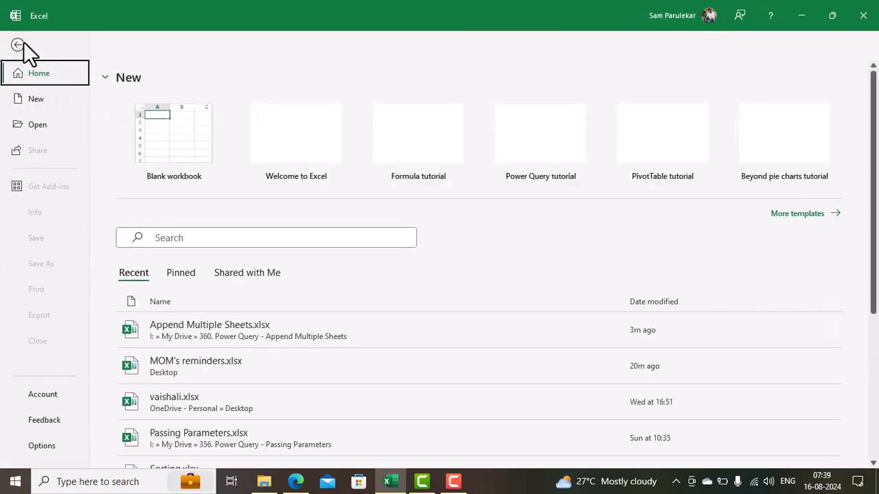
{"action": "left_click", "coordinate": [176, 147]}
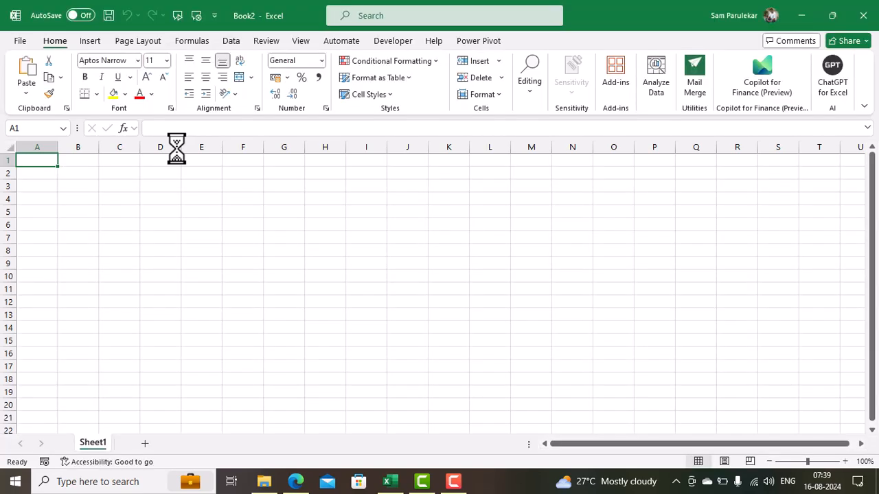
Import Append Multiple Sheets.xlsx using Data > Get Data > From File > From Excel Workbook
{"action": "left_click", "coordinate": [231, 41]}
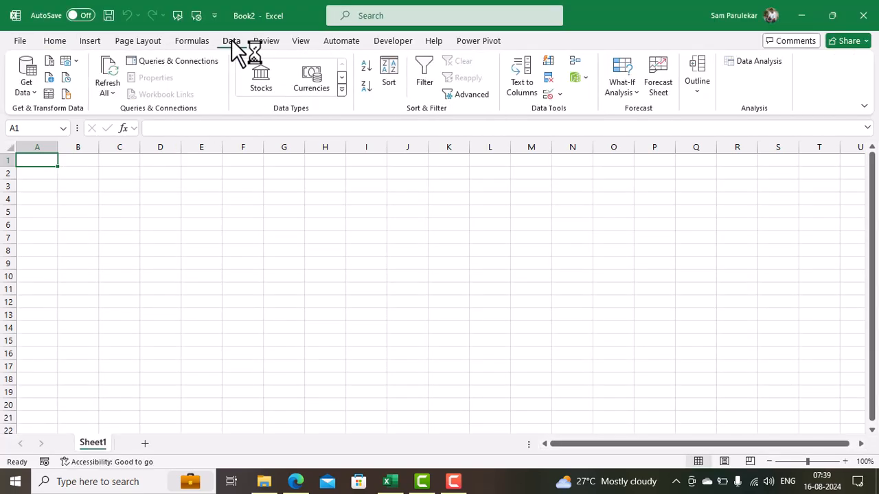
{"action": "left_click", "coordinate": [35, 92]}
{"action": "mouse_move", "coordinate": [59, 114]}
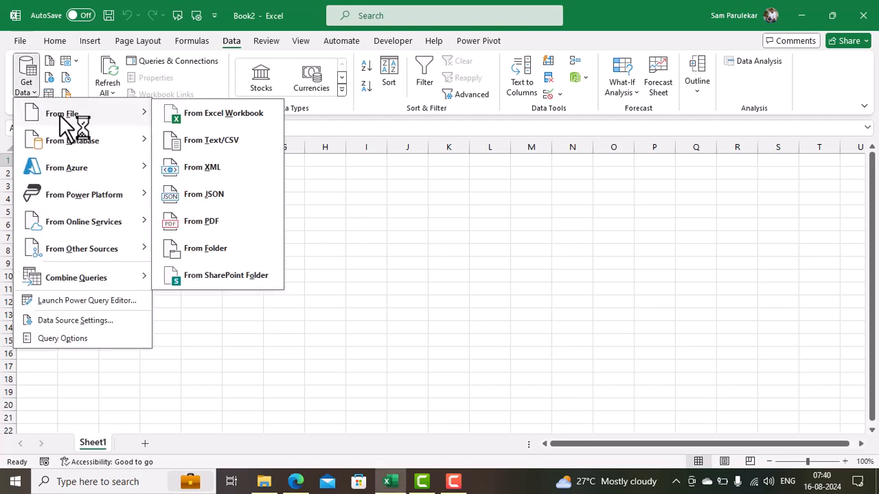
{"action": "left_click", "coordinate": [209, 114]}
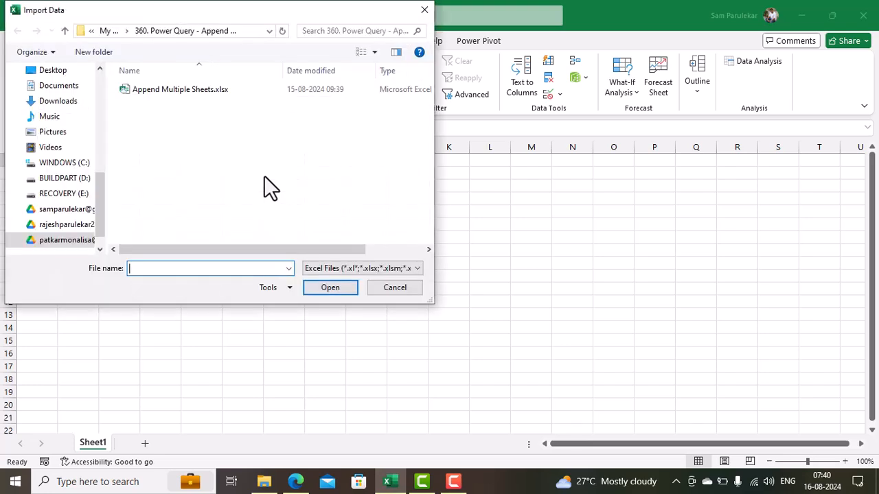
{"action": "left_click", "coordinate": [193, 91]}
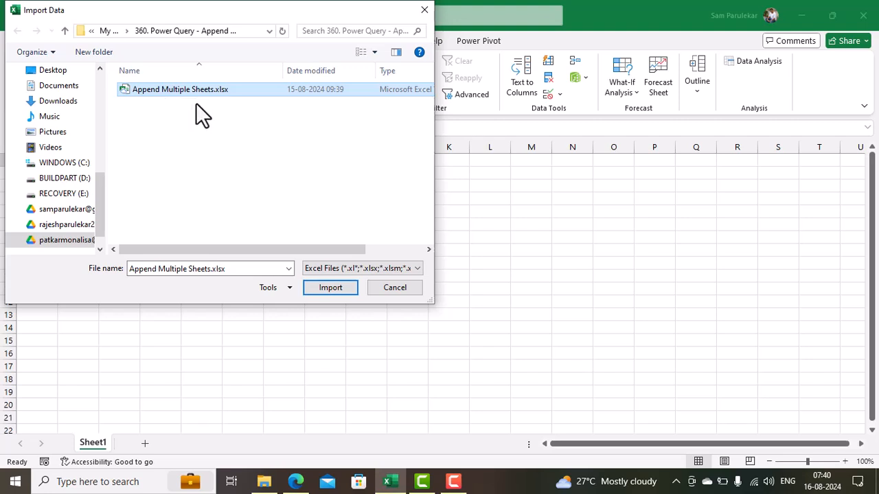
{"action": "left_click", "coordinate": [345, 288]}
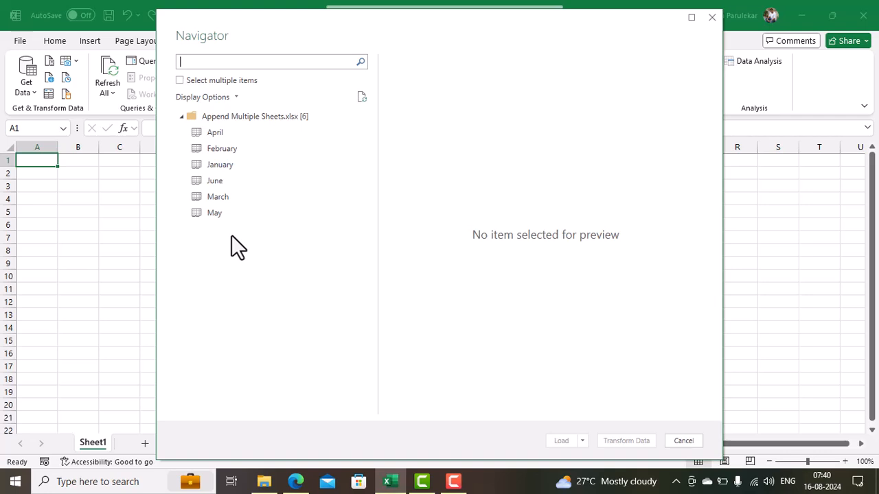
Select the Append Multiple Sheets.xlsx [6] folder node and choose Transform Data
{"action": "left_click", "coordinate": [249, 118]}
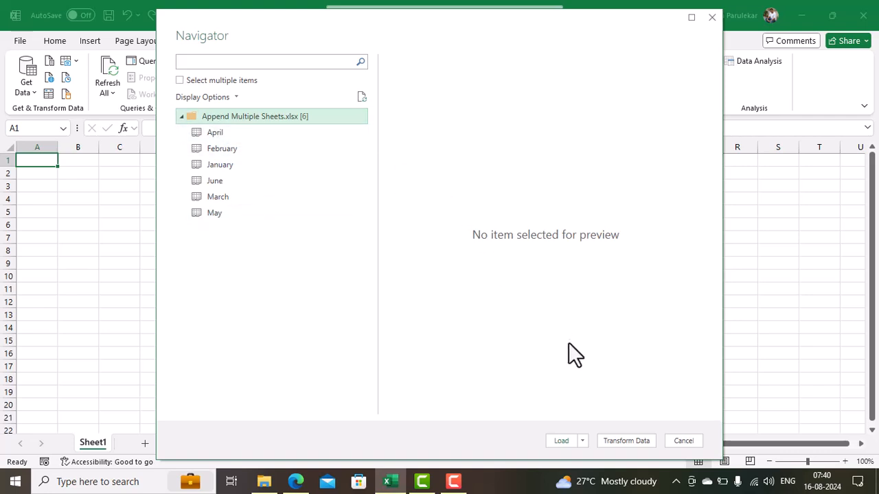
{"action": "left_click", "coordinate": [617, 443]}
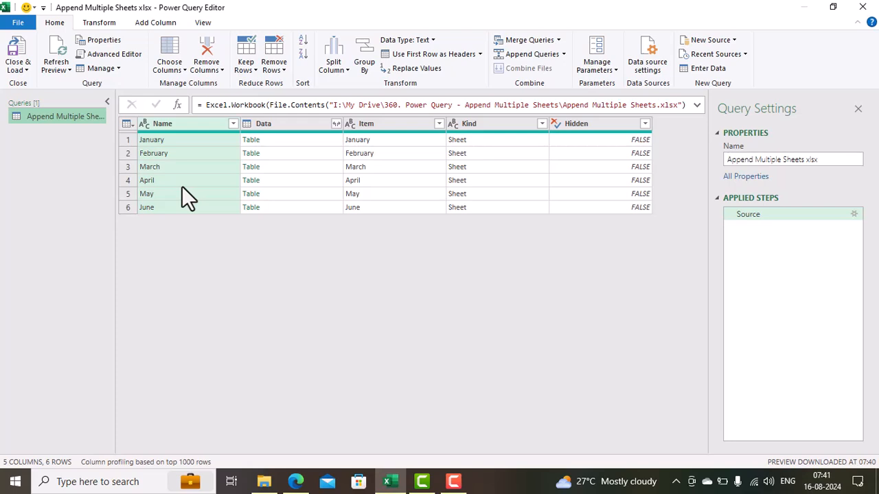
Remove all columns except Name and Data from the sheet list
{"action": "left_click", "coordinate": [294, 124], "text": "ctrl"}
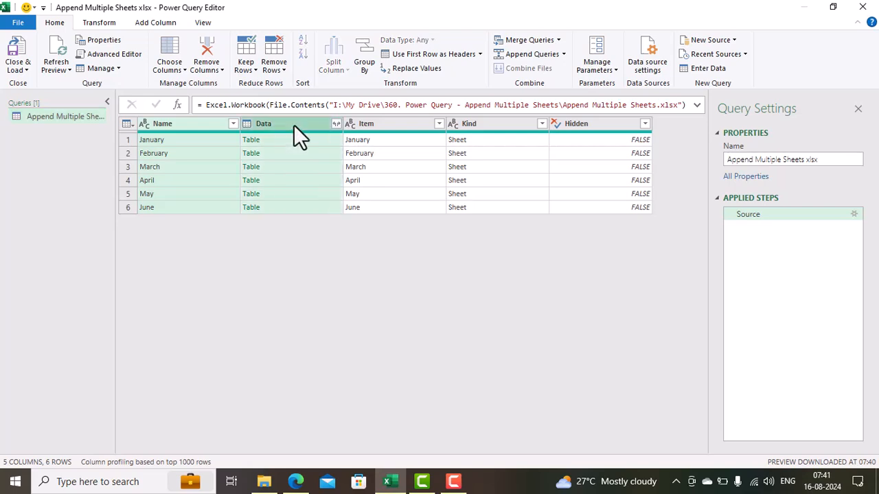
{"action": "right_click", "coordinate": [293, 124]}
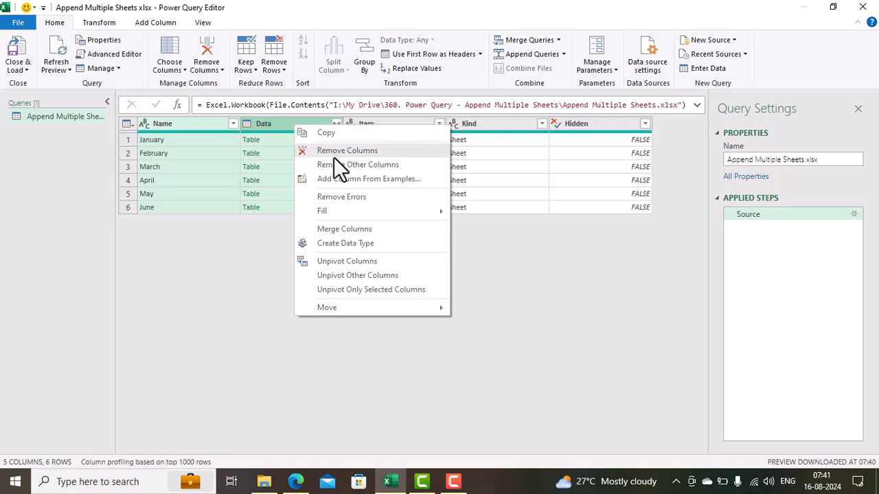
{"action": "left_click", "coordinate": [334, 165]}
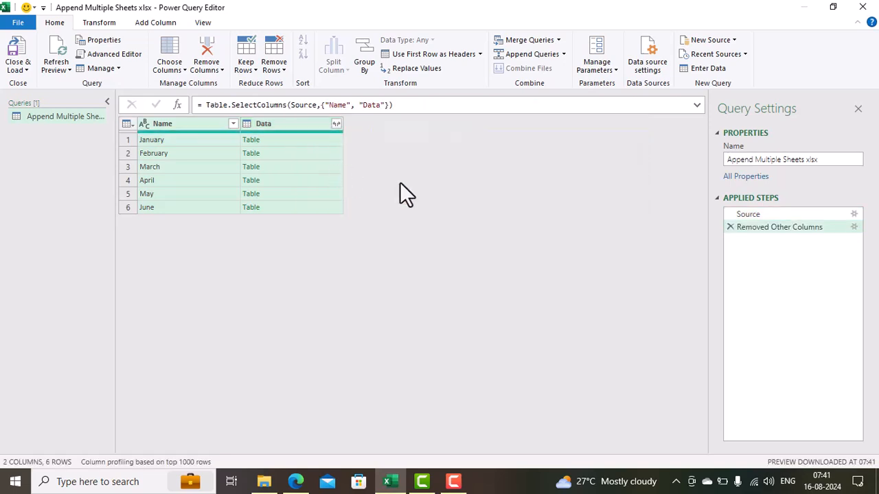
Expand the Data column into Column1–Column4 with the original-name prefix turned off
{"action": "left_click", "coordinate": [336, 124]}
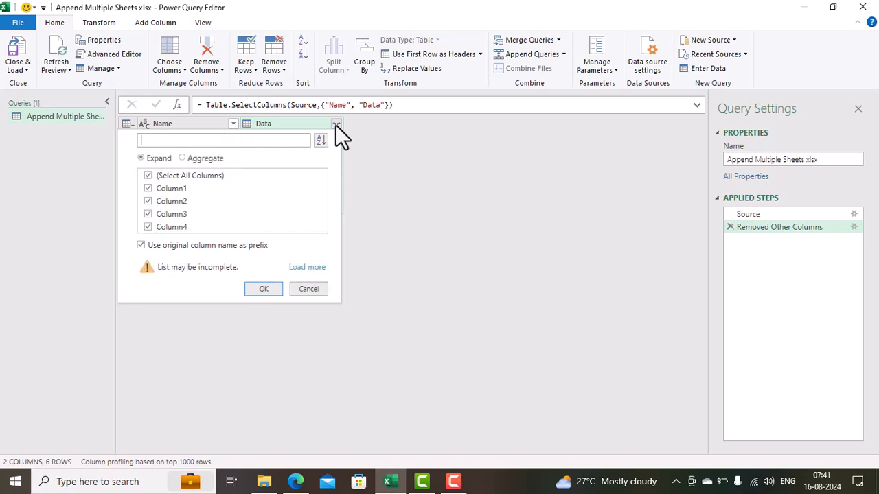
{"action": "left_click", "coordinate": [142, 246]}
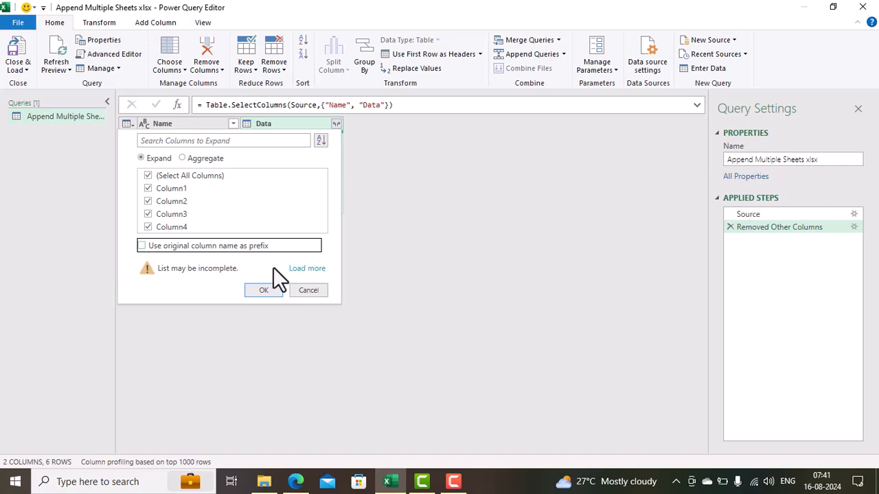
{"action": "left_click", "coordinate": [270, 294]}
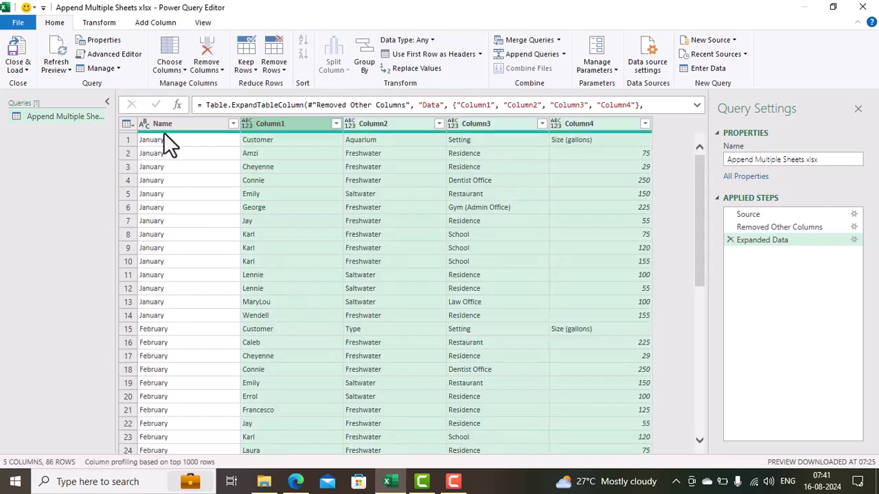
{"action": "mouse_move", "coordinate": [247, 149]}
Filter Column1 to exclude the 'Customer' value, dropping the repeated header rows
{"action": "left_click", "coordinate": [336, 123]}
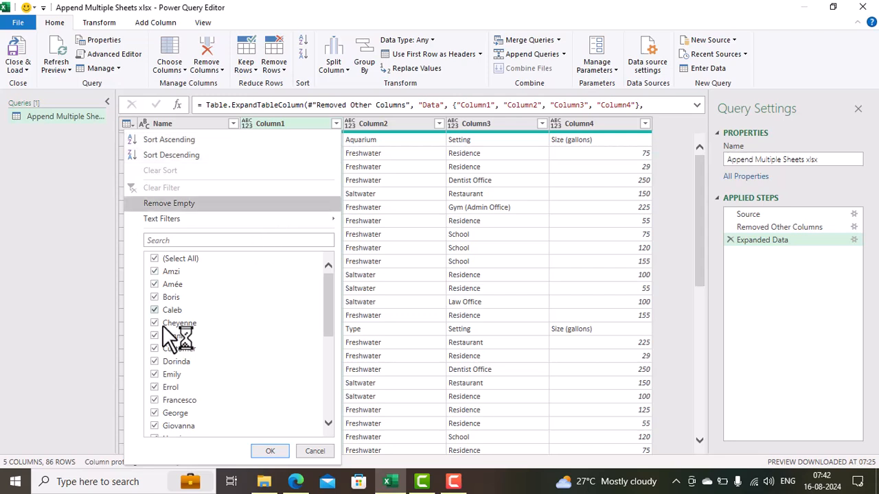
{"action": "left_click", "coordinate": [156, 350]}
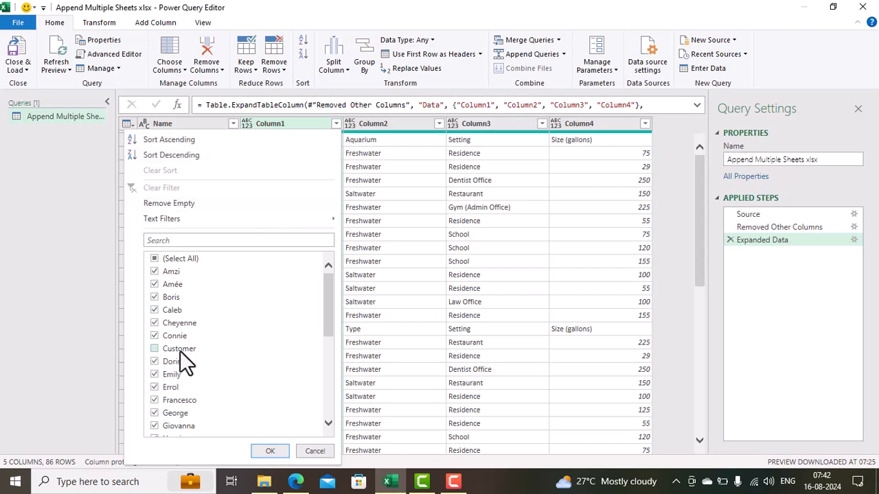
{"action": "left_click", "coordinate": [268, 452]}
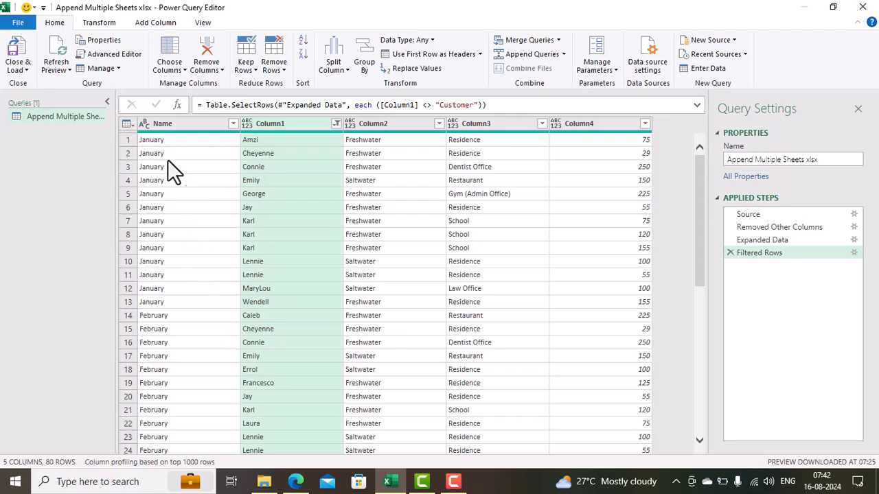
{"action": "left_click_drag", "start_coordinate": [698, 212], "coordinate": [712, 182]}
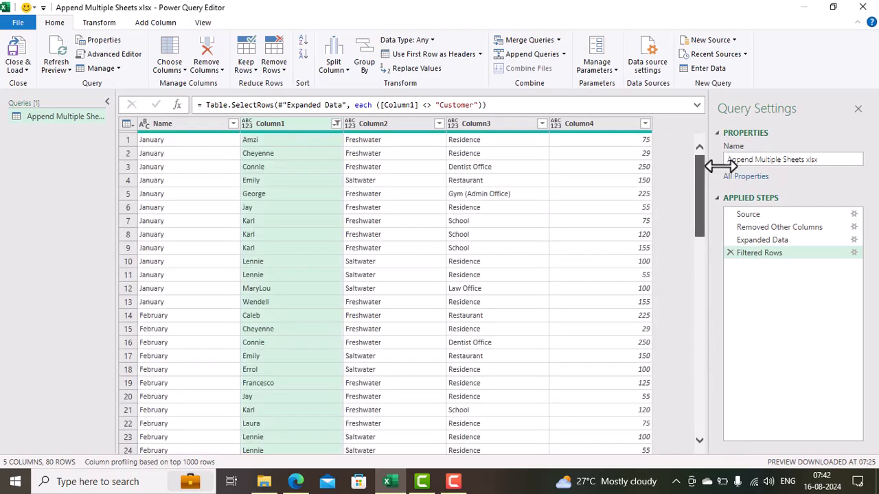
Close & Load the query so the 80-row table lands on a new sheet
{"action": "left_click", "coordinate": [24, 55]}
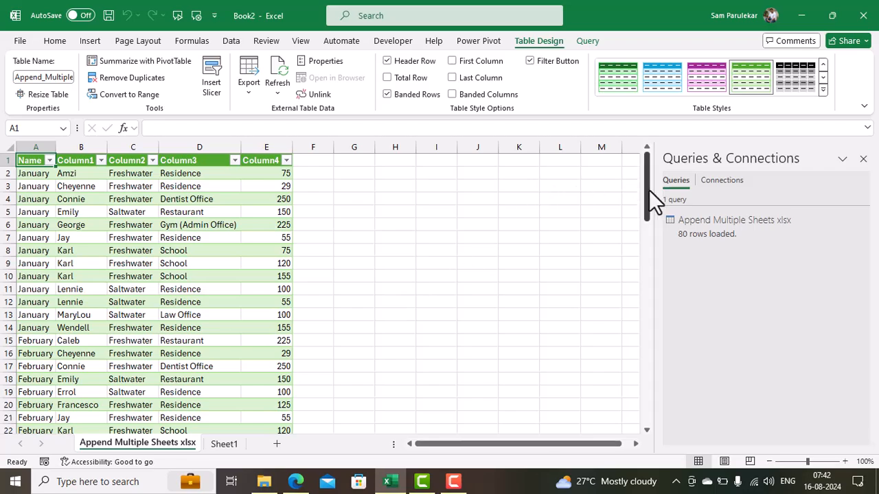
{"action": "mouse_move", "coordinate": [647, 190]}
{"action": "left_mouse_down"}
{"action": "mouse_move", "coordinate": [662, 360]}
{"action": "mouse_move", "coordinate": [655, 400]}
{"action": "mouse_move", "coordinate": [628, 201]}
{"action": "mouse_move", "coordinate": [634, 182]}
{"action": "left_mouse_up"}
{"action": "left_click", "coordinate": [219, 237]}
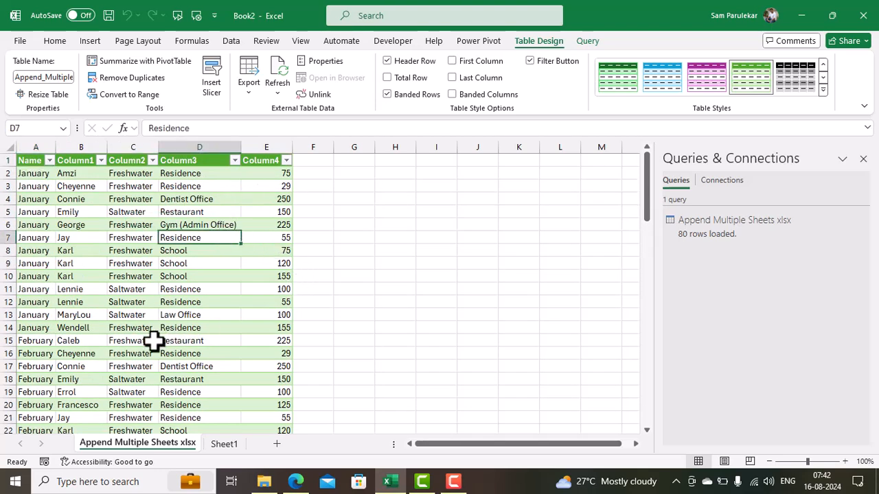